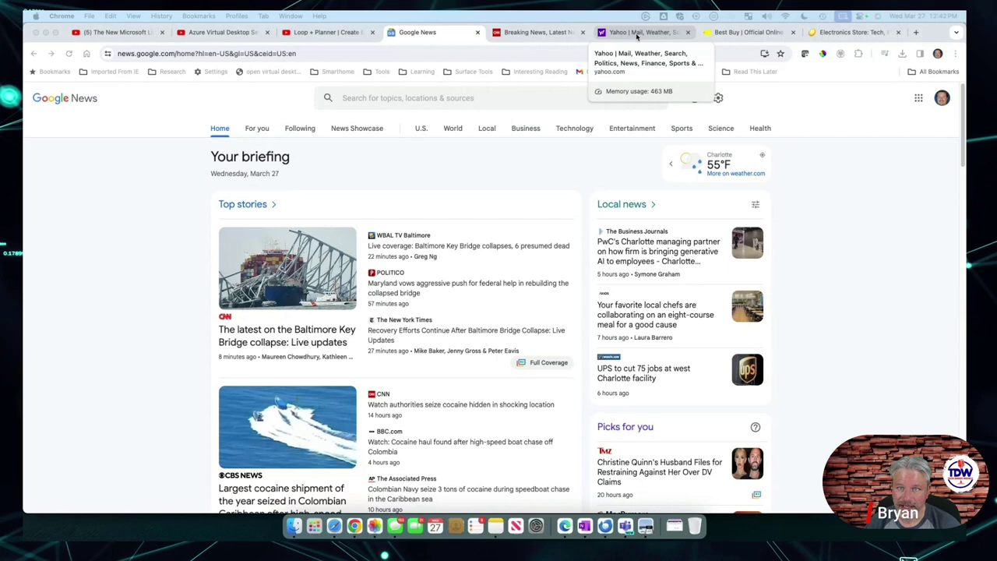
Browse the CNN, Yahoo, Google News, Best Buy and Newegg tabs, ending on Best Buy
click(572, 33)
click(602, 33)
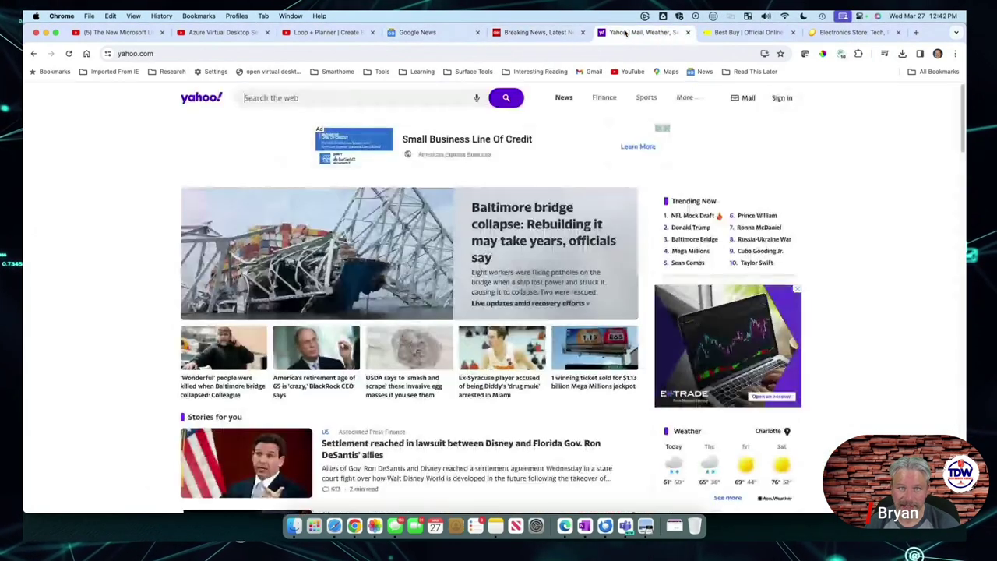
click(429, 32)
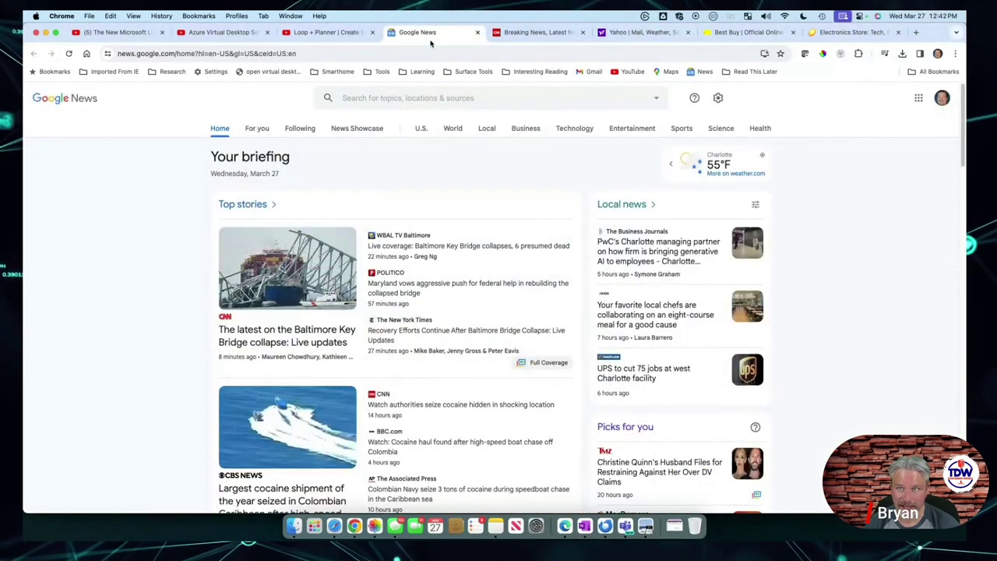
click(732, 33)
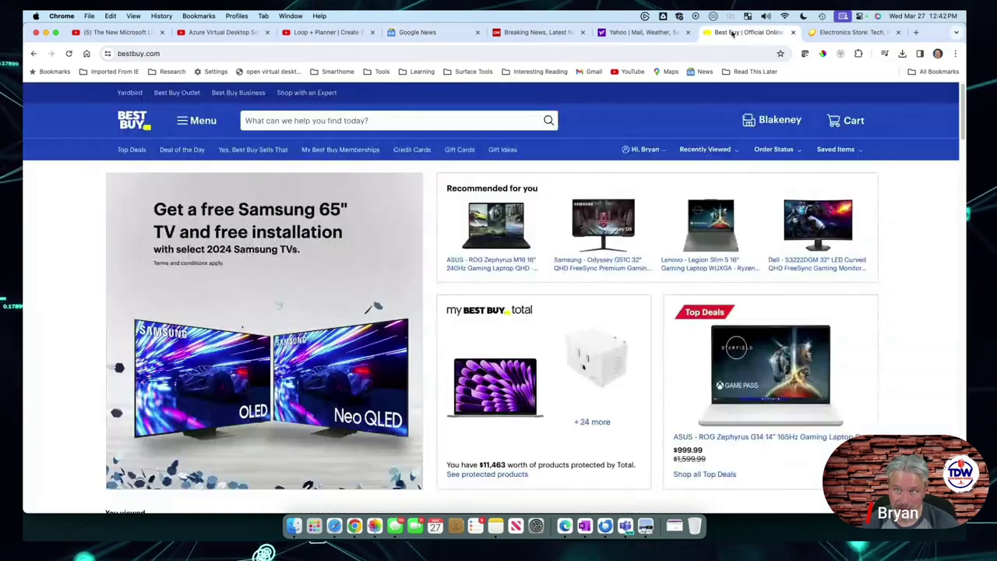
click(841, 33)
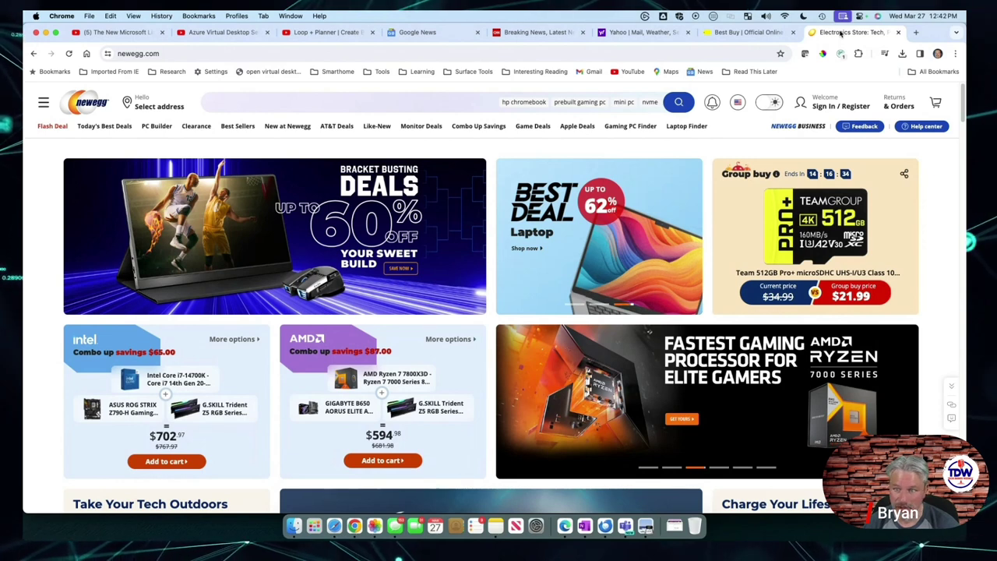
click(748, 33)
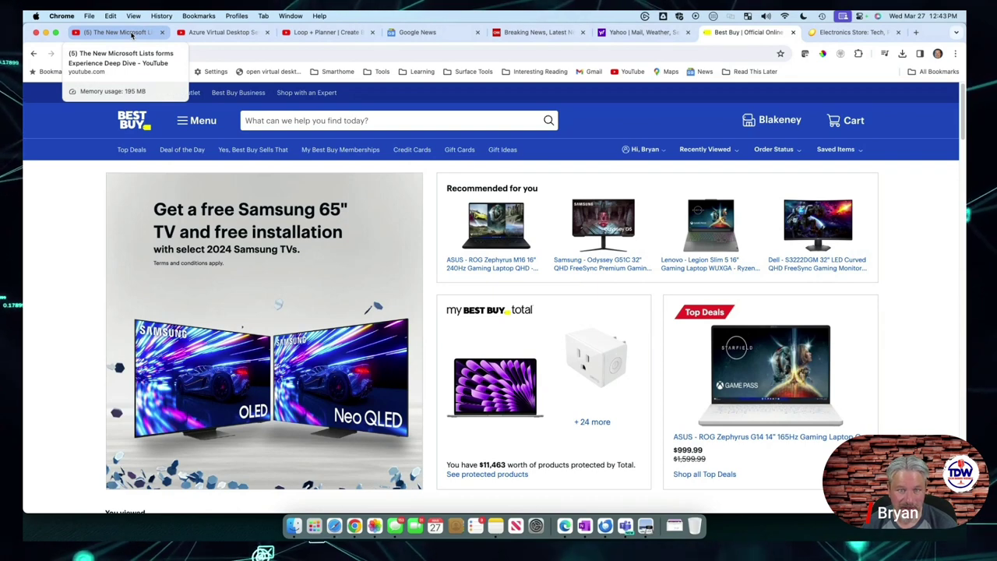
Place the first YouTube video tab in a new red tab group named 'Youtube'
right_click(131, 35)
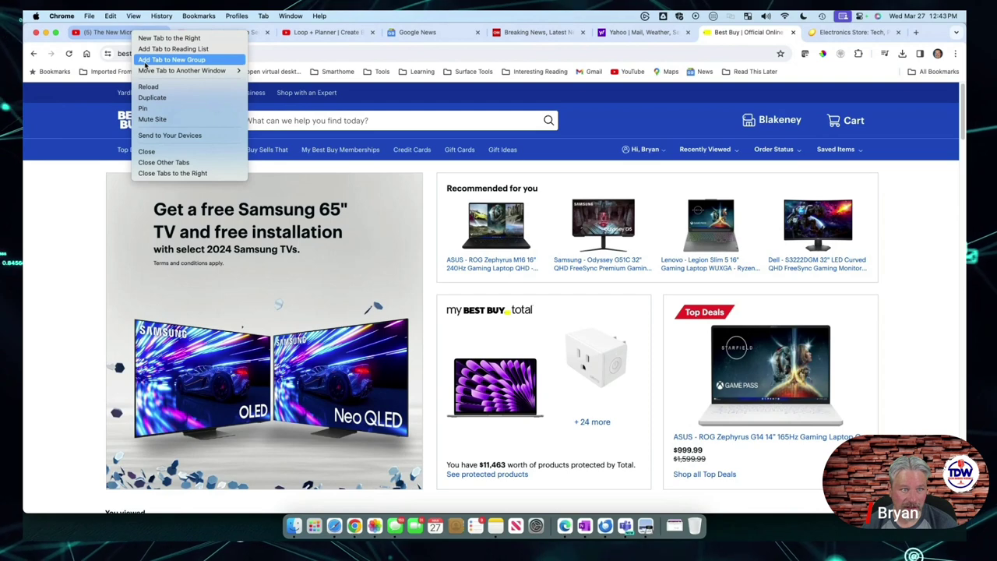
click(145, 62)
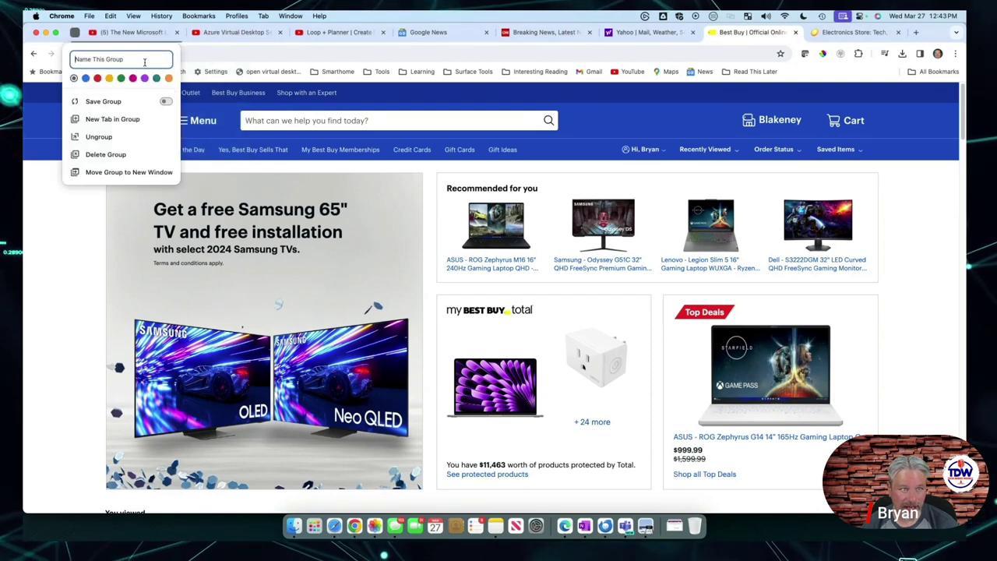
text(Youtube)
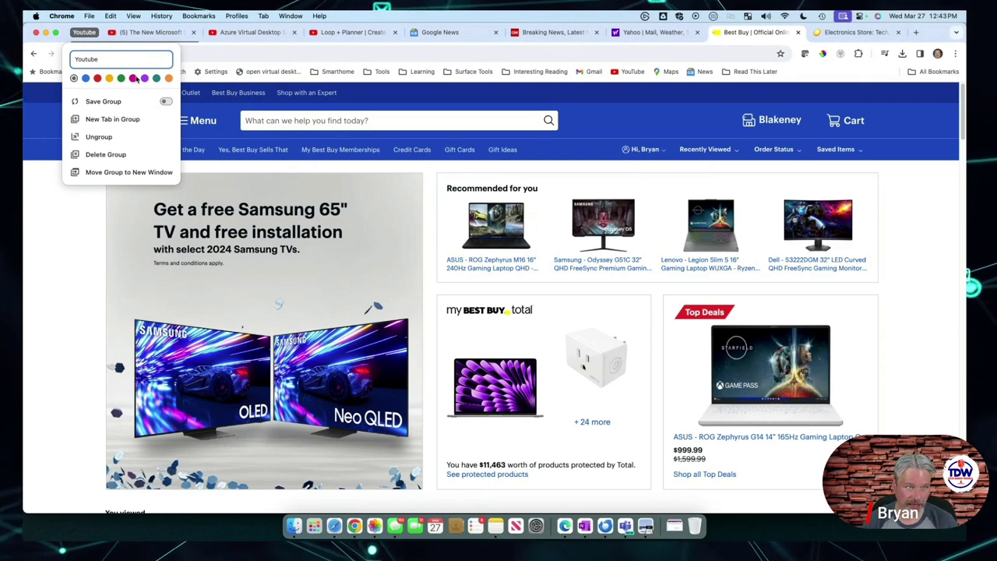
click(98, 79)
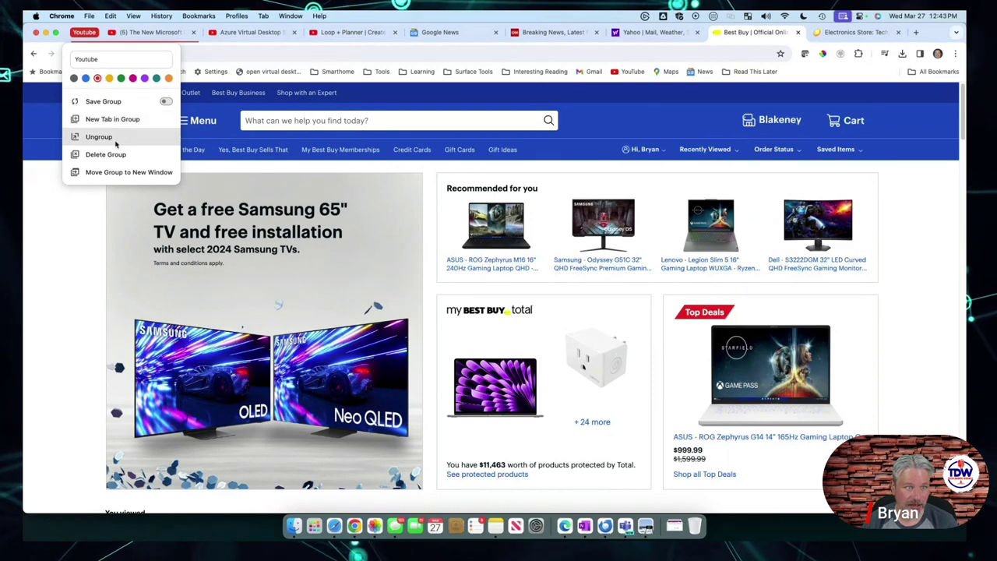
click(78, 210)
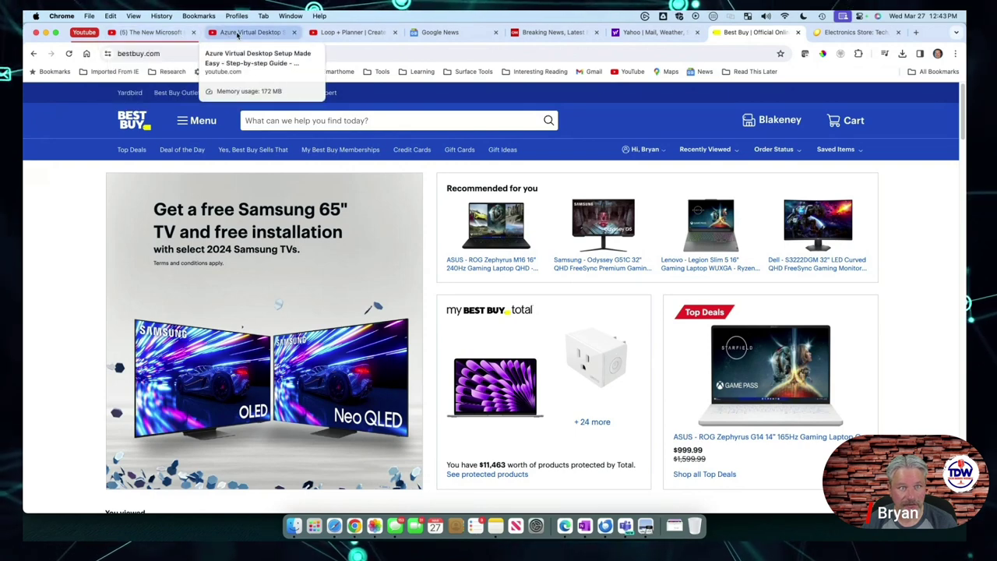
Open the tab options for the Azure Virtual Desktop and Loop + Planner tabs, dismissing both unchanged
right_click(238, 35)
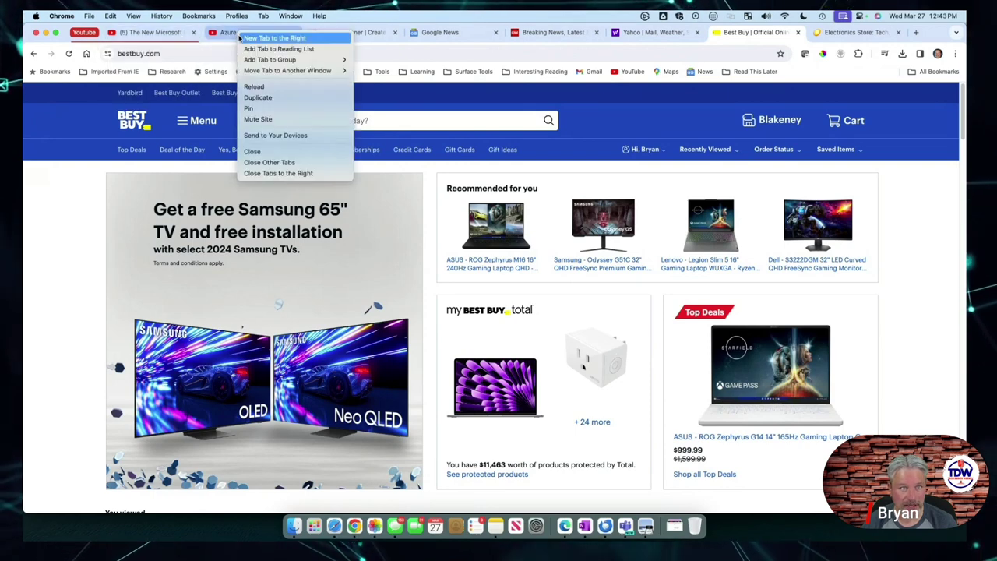
mouse_move(242, 61)
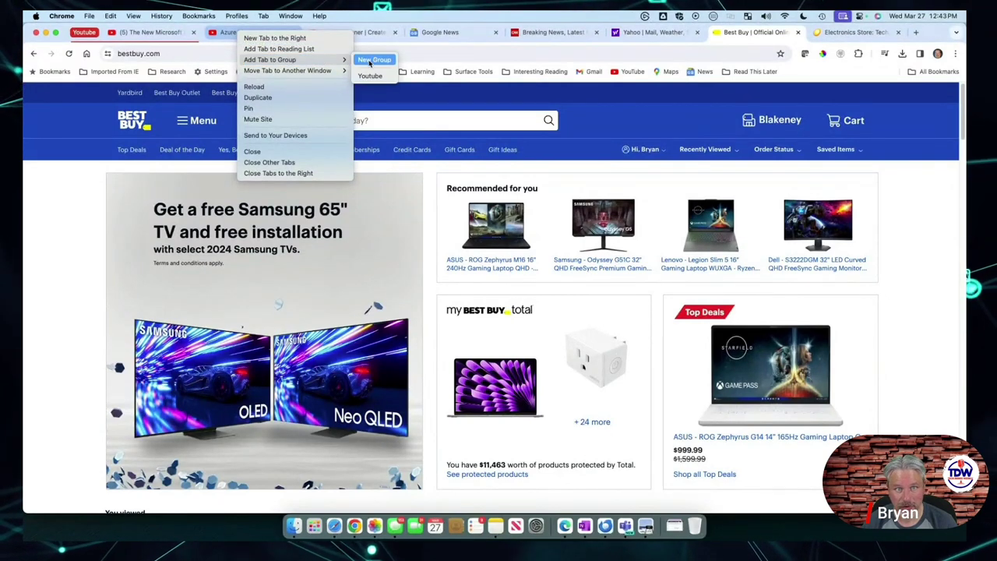
key(Escape)
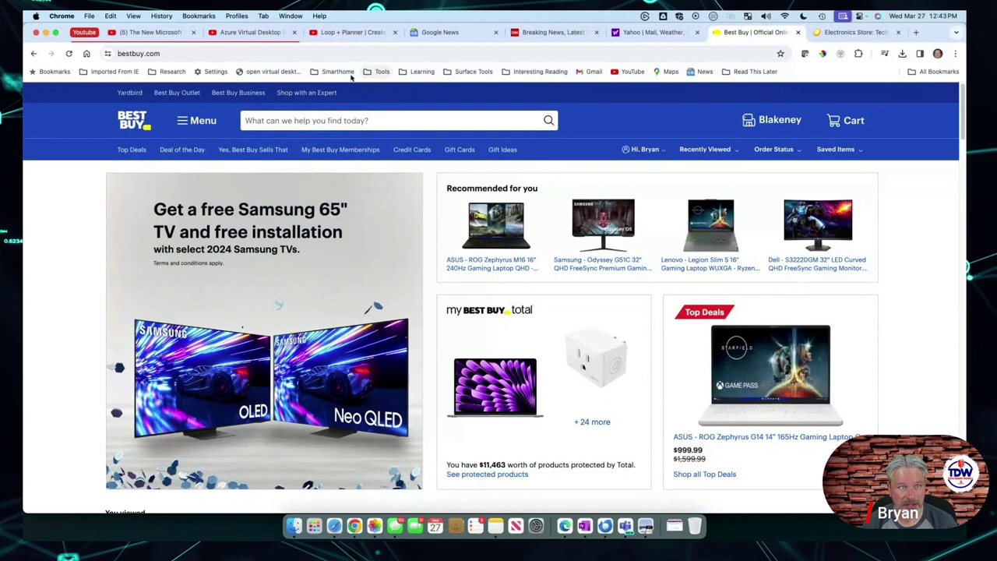
right_click(338, 33)
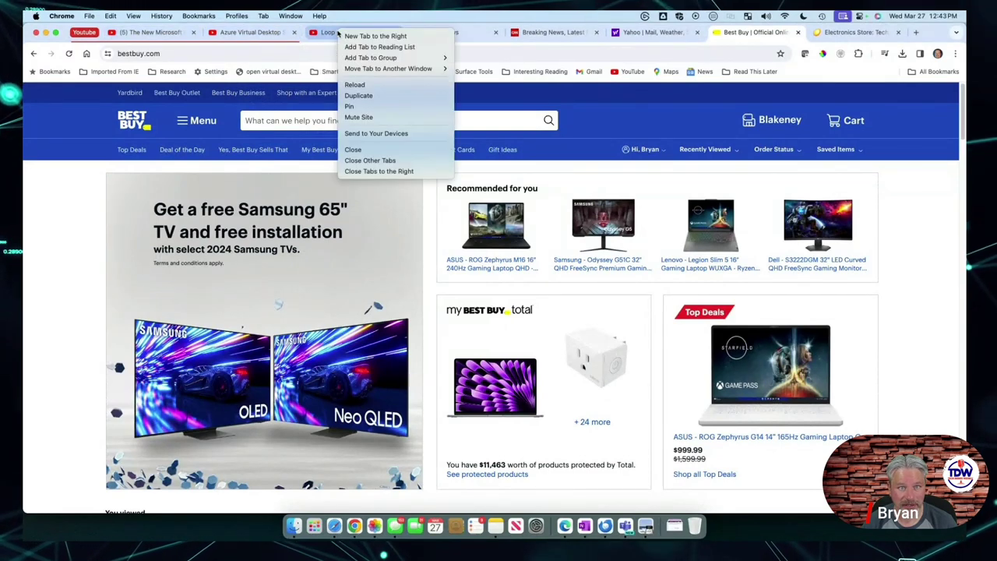
mouse_move(352, 62)
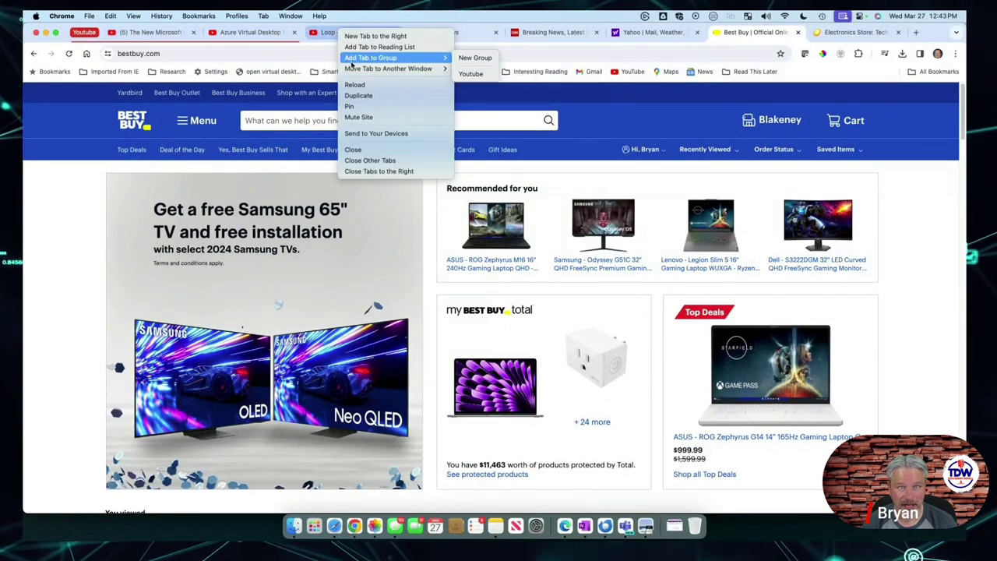
key(Escape)
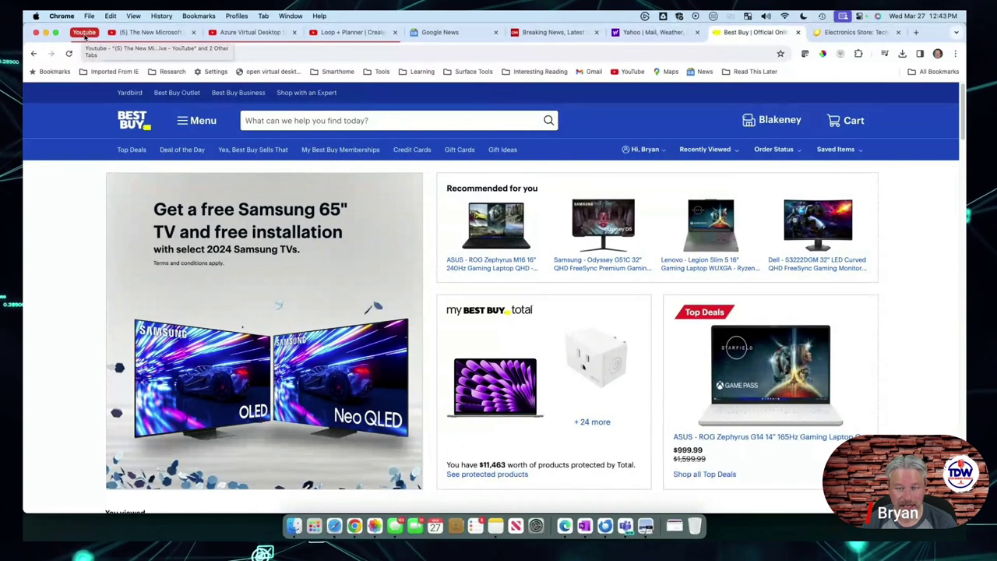
Collapse the Youtube group, expand it, then collapse it again
click(84, 33)
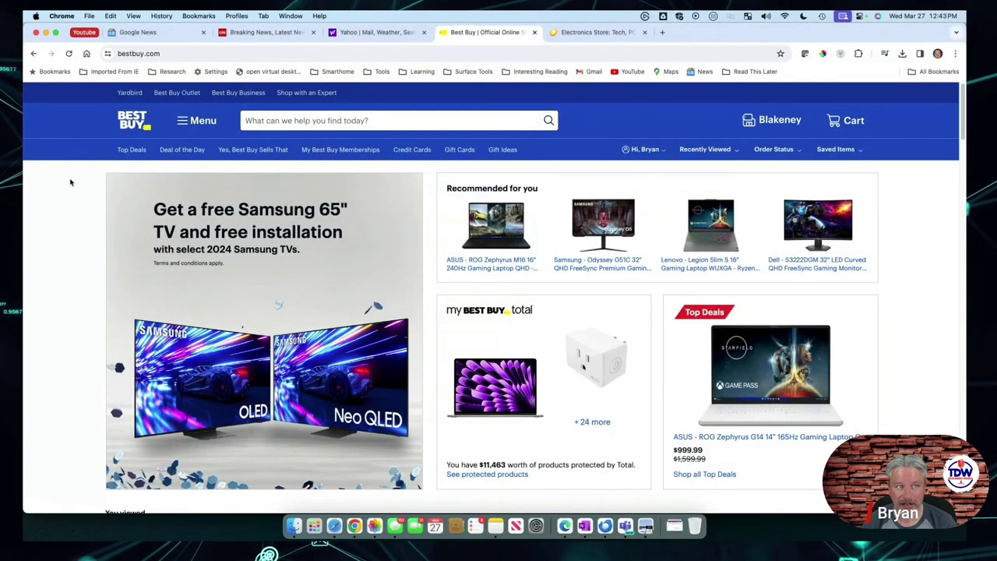
click(84, 33)
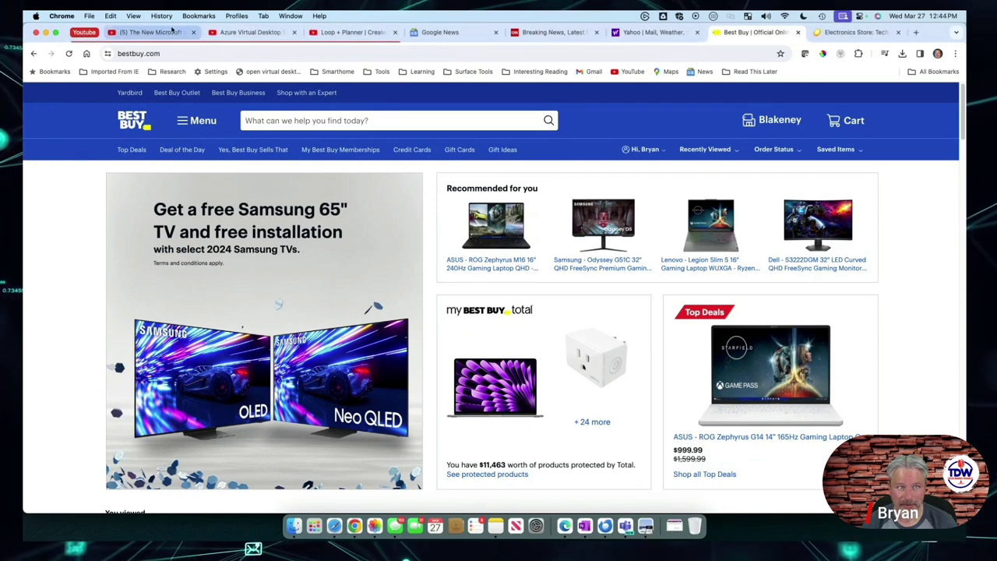
click(83, 34)
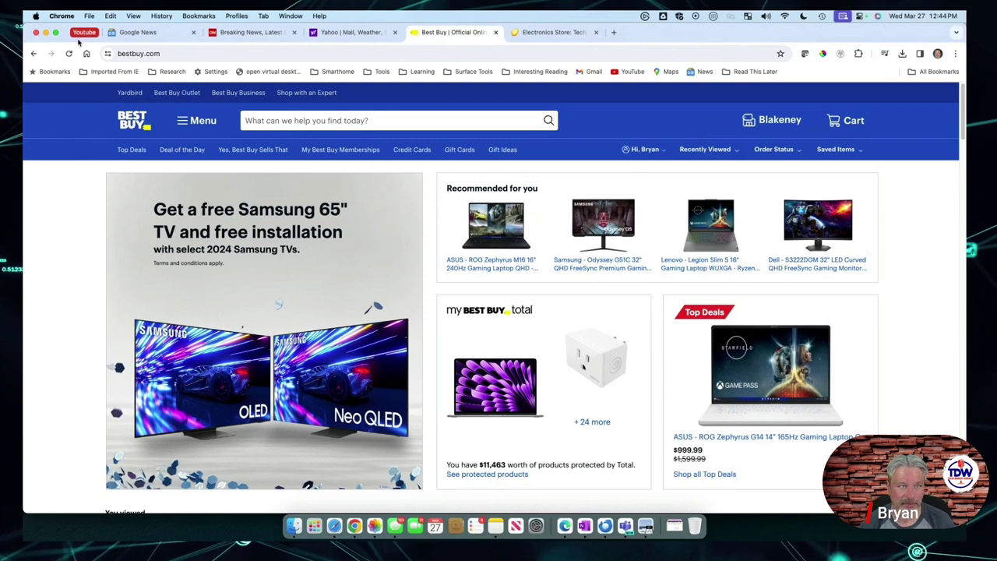
Start a new tab group named 'News' containing the Google News tab
right_click(145, 34)
mouse_move(194, 57)
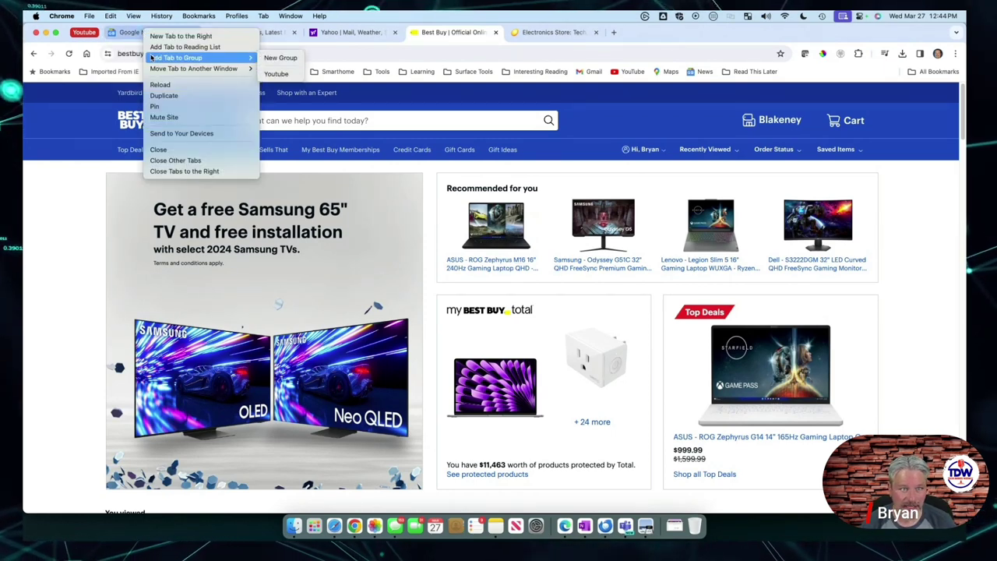
click(289, 59)
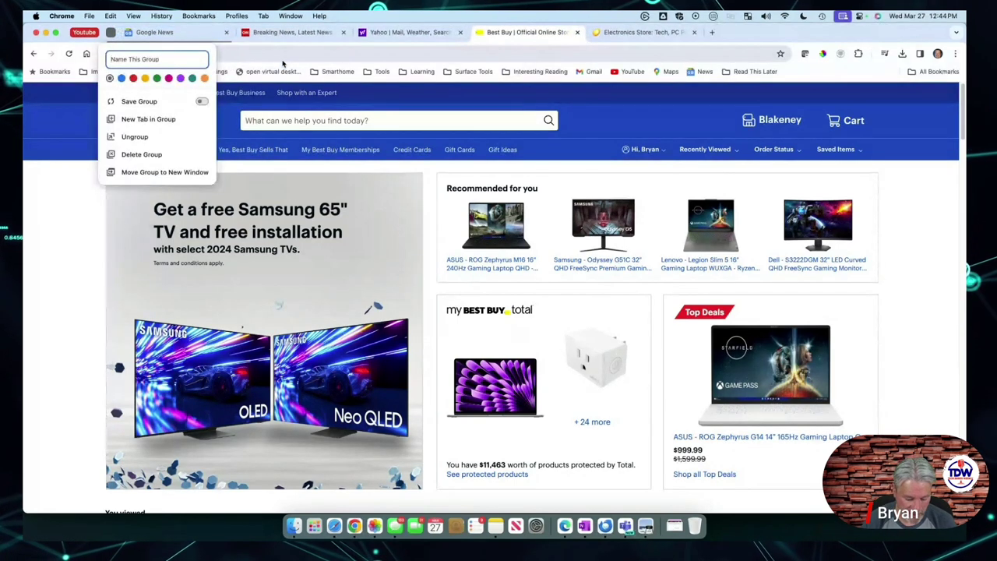
text(News)
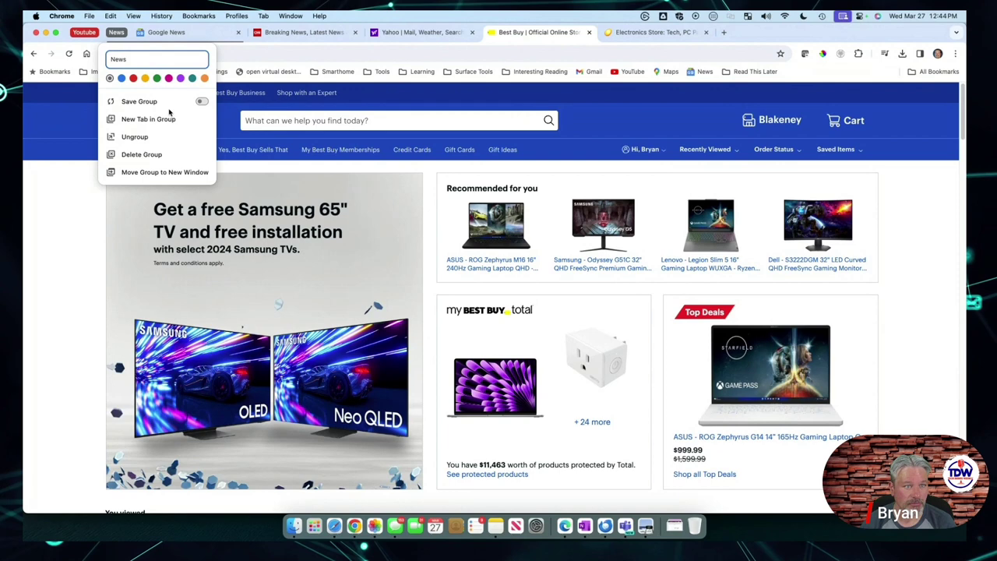
key(Return)
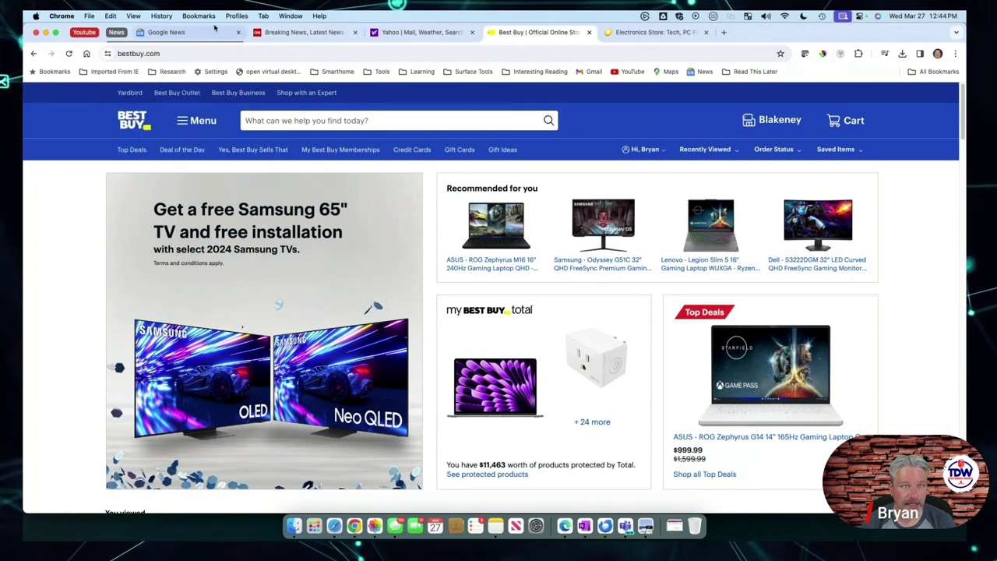
Add the Breaking News and Yahoo tabs to the News group
right_click(278, 38)
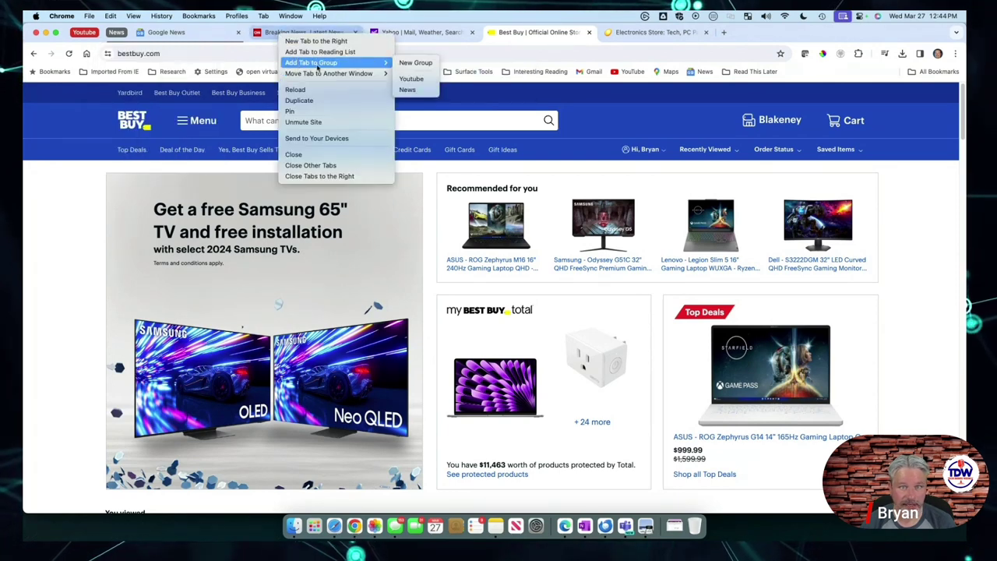
click(410, 79)
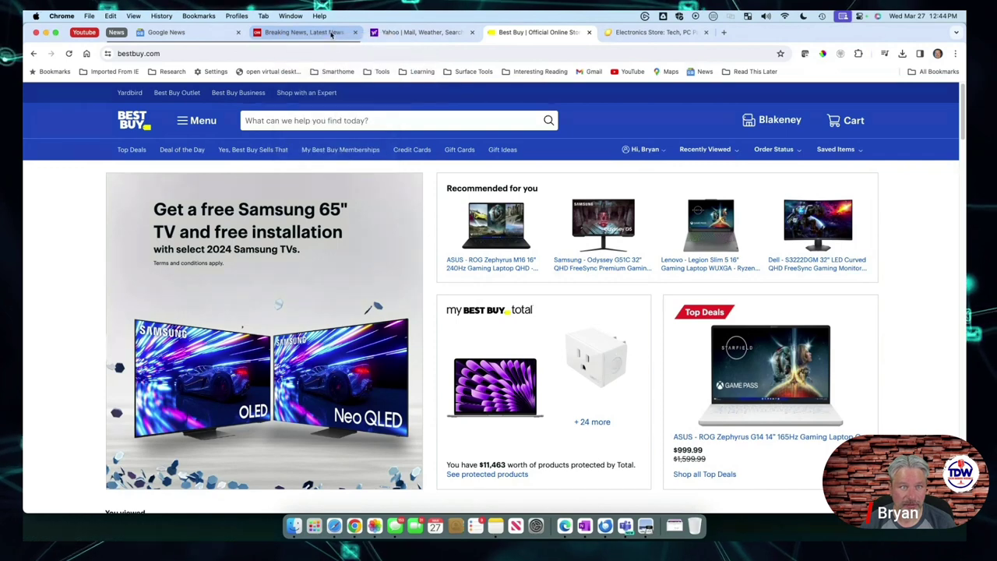
right_click(405, 33)
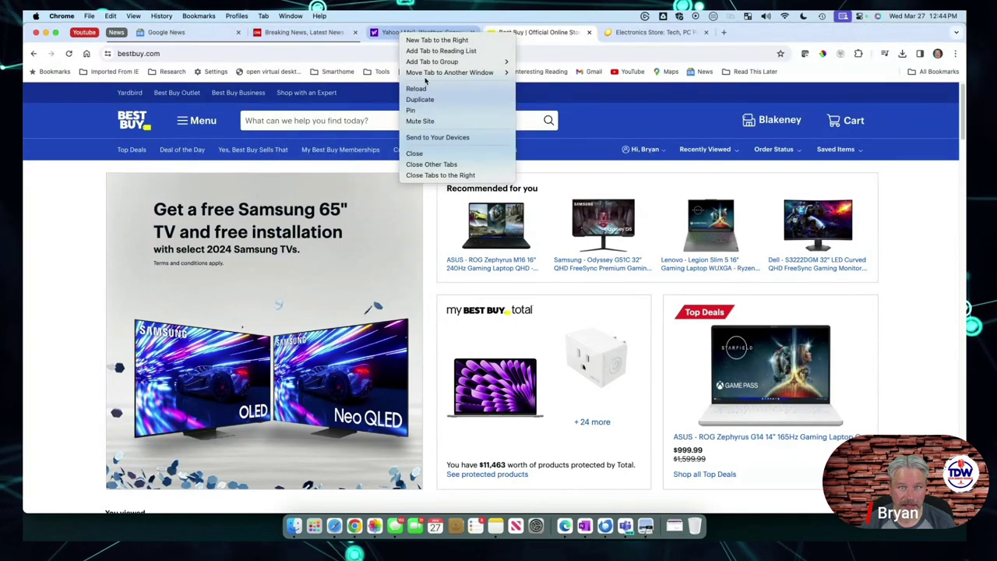
click(529, 89)
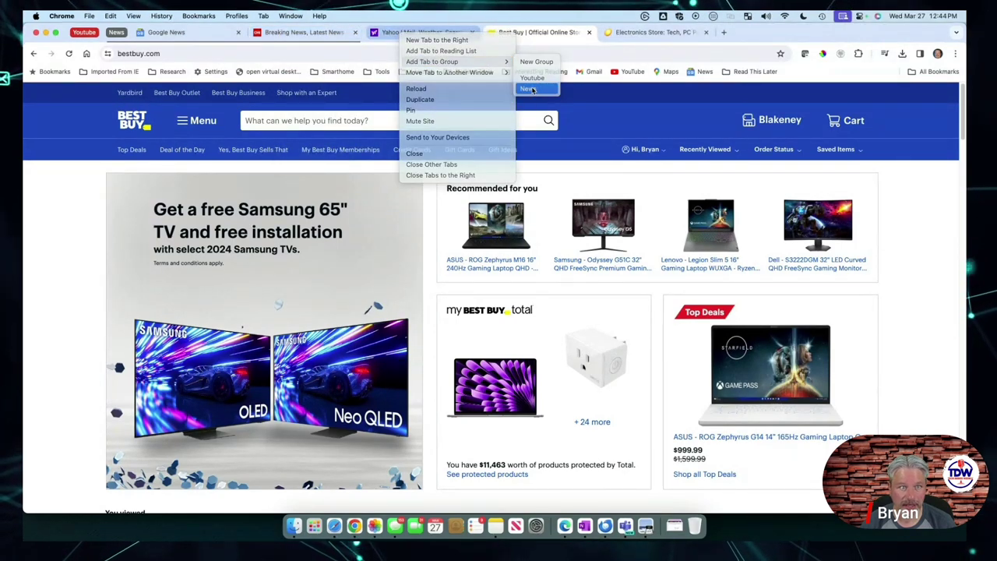
Toggle the News and Youtube groups, leaving both collapsed
click(116, 32)
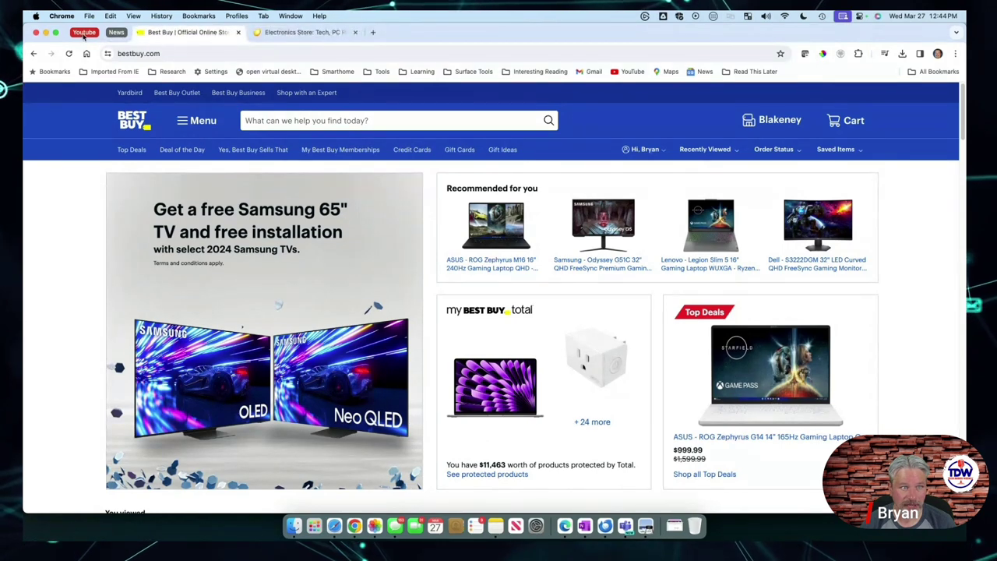
click(83, 33)
click(471, 33)
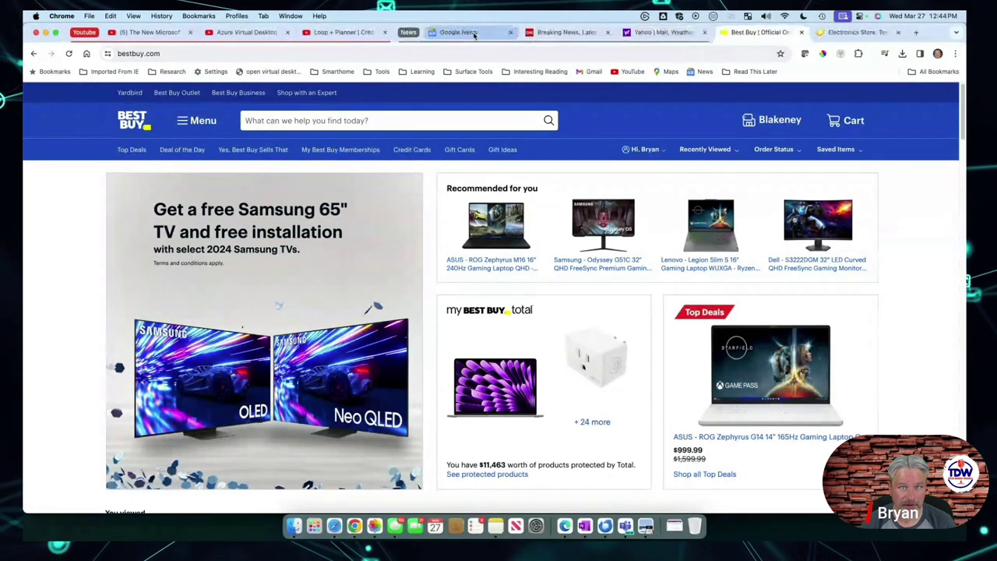
click(408, 32)
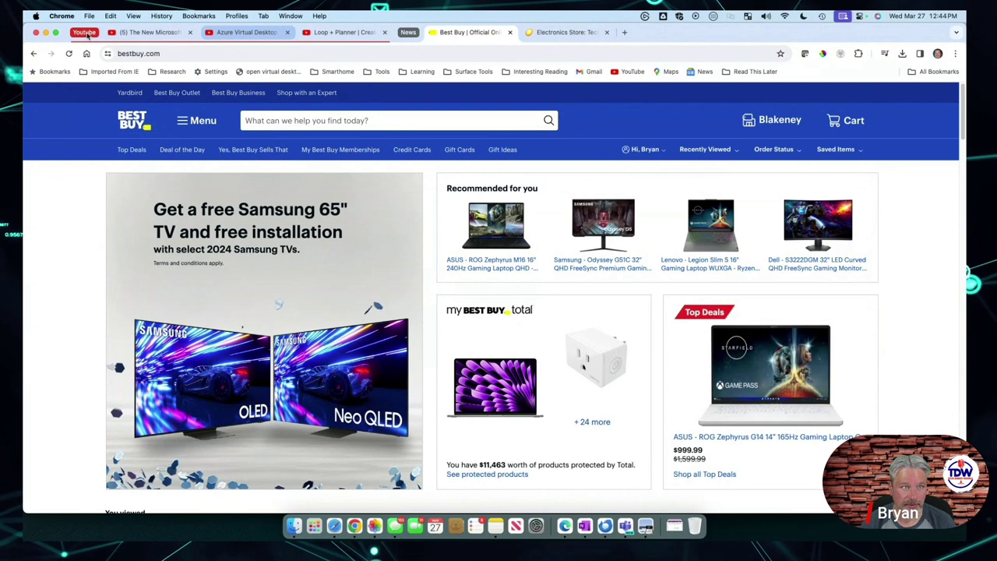
click(85, 32)
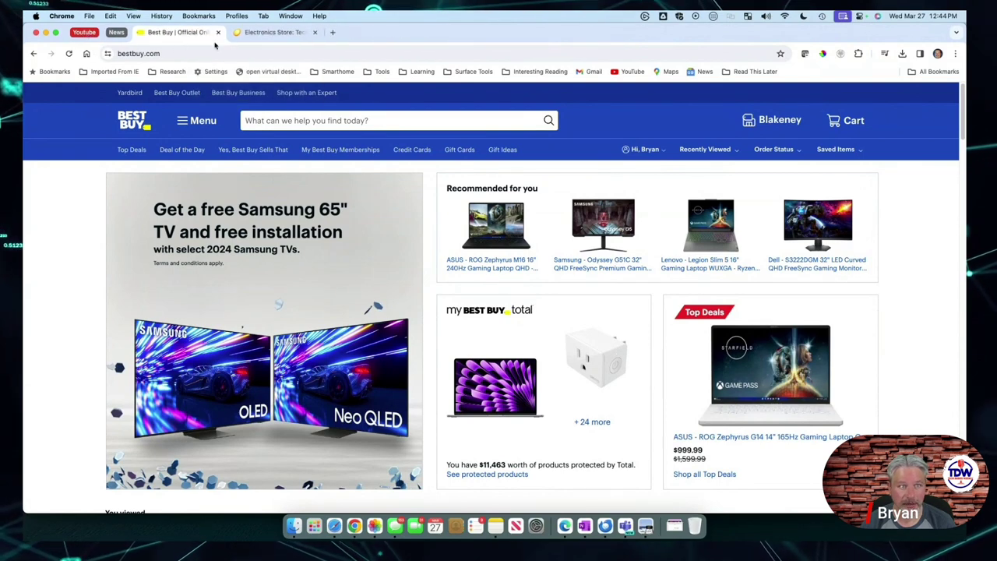
Create a green tab group named 'Shopping' with the Best Buy tab
right_click(197, 33)
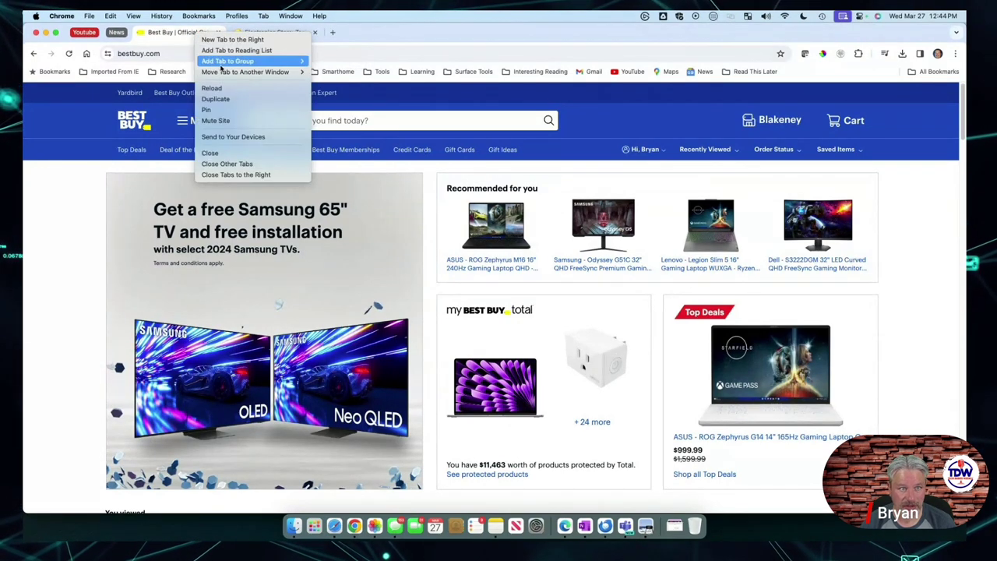
mouse_move(226, 61)
click(330, 61)
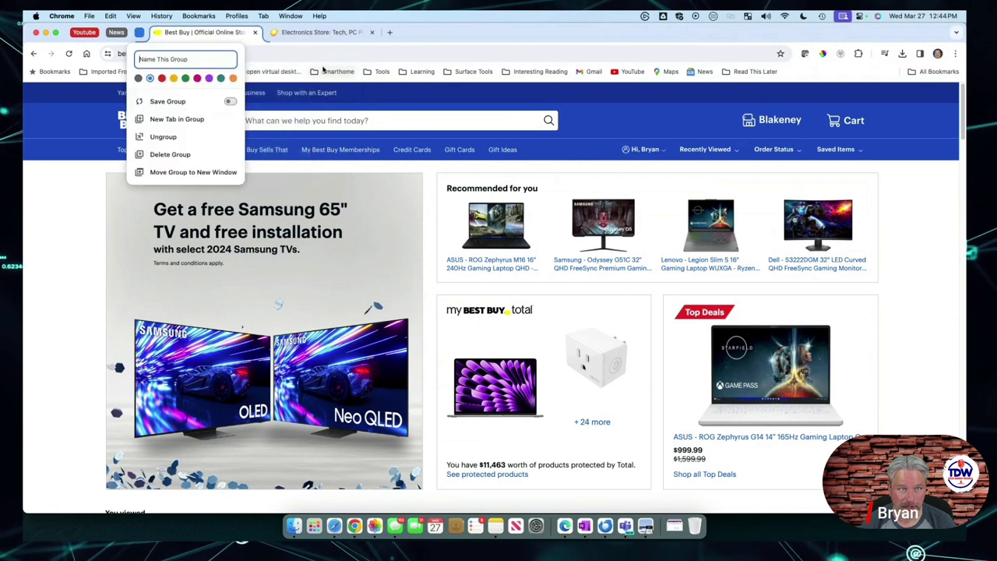
text(S)
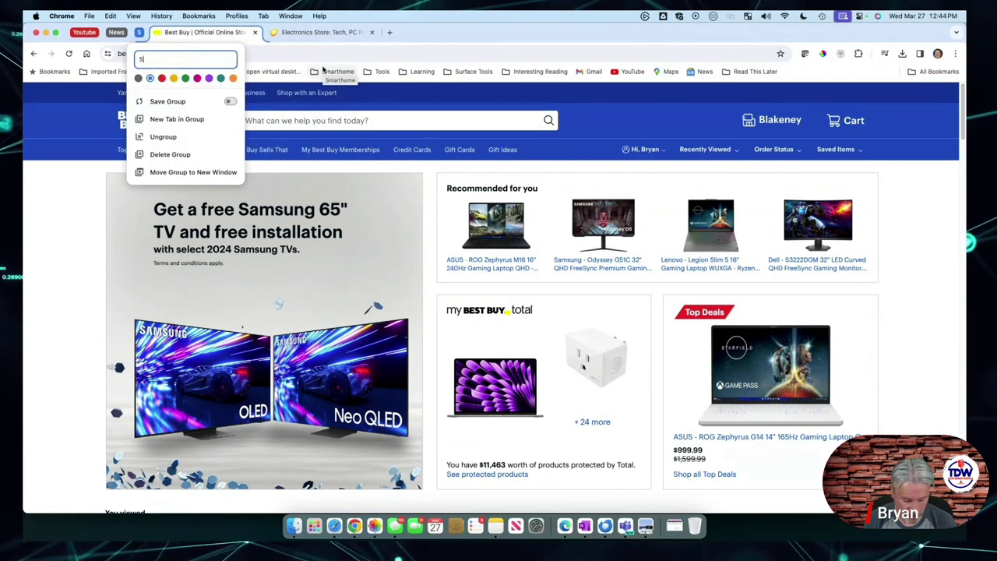
text(hopping)
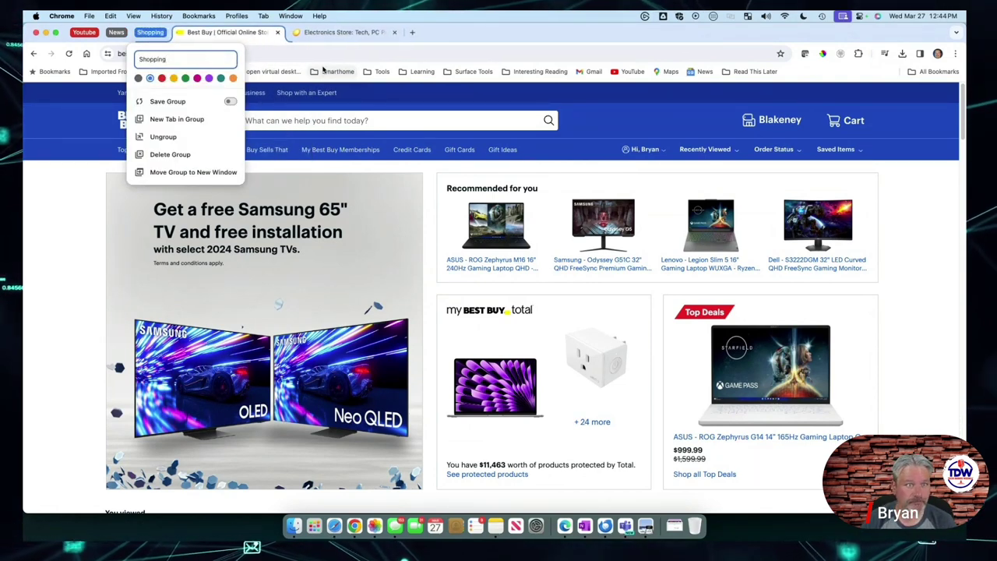
click(185, 78)
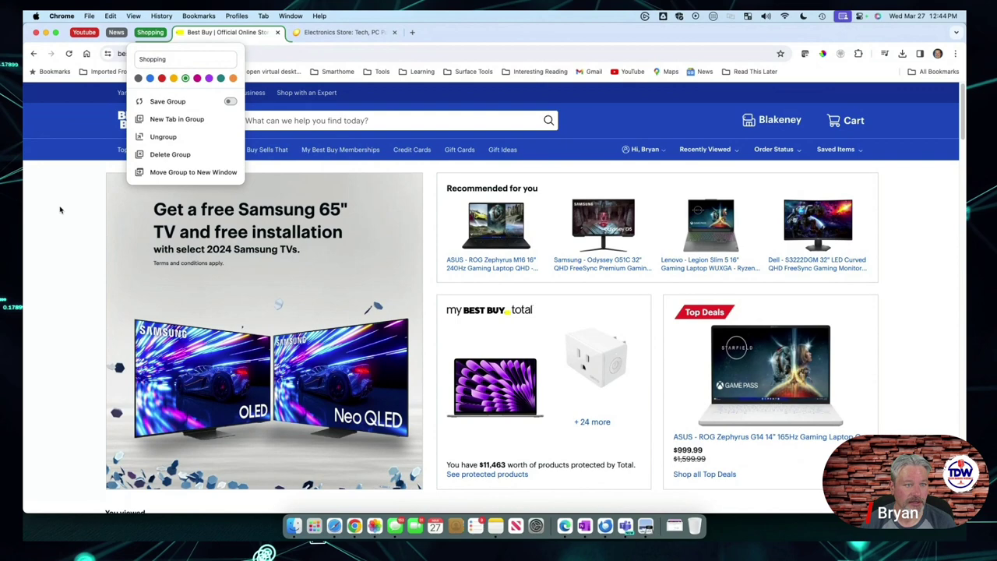
click(61, 217)
Add the Electronics Store tab to the Shopping group
right_click(314, 36)
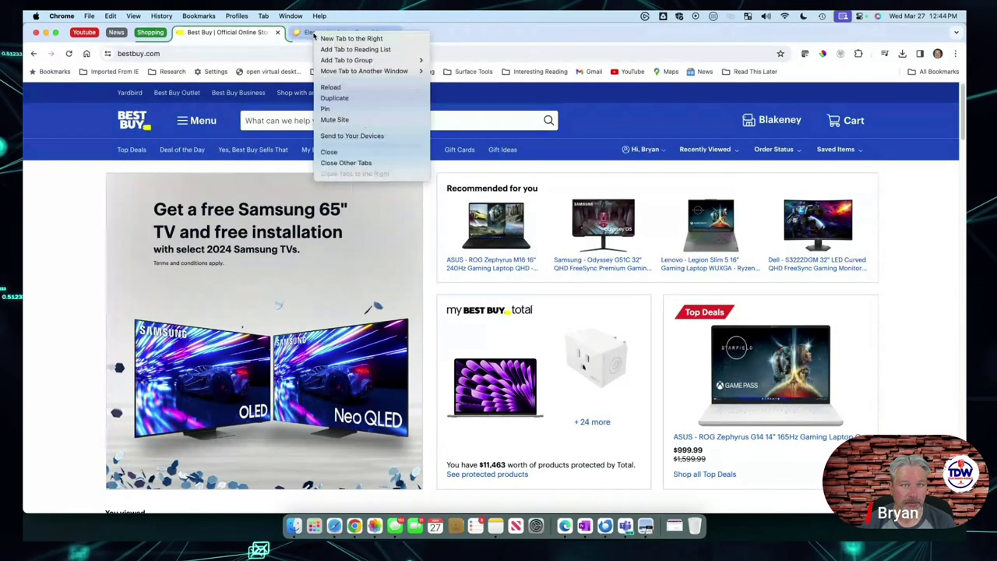
mouse_move(382, 60)
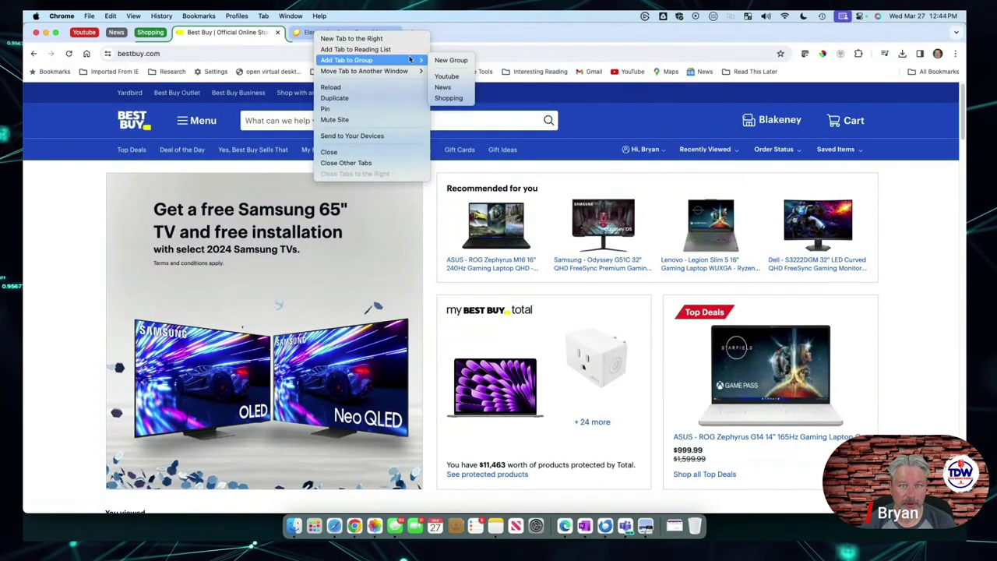
click(449, 98)
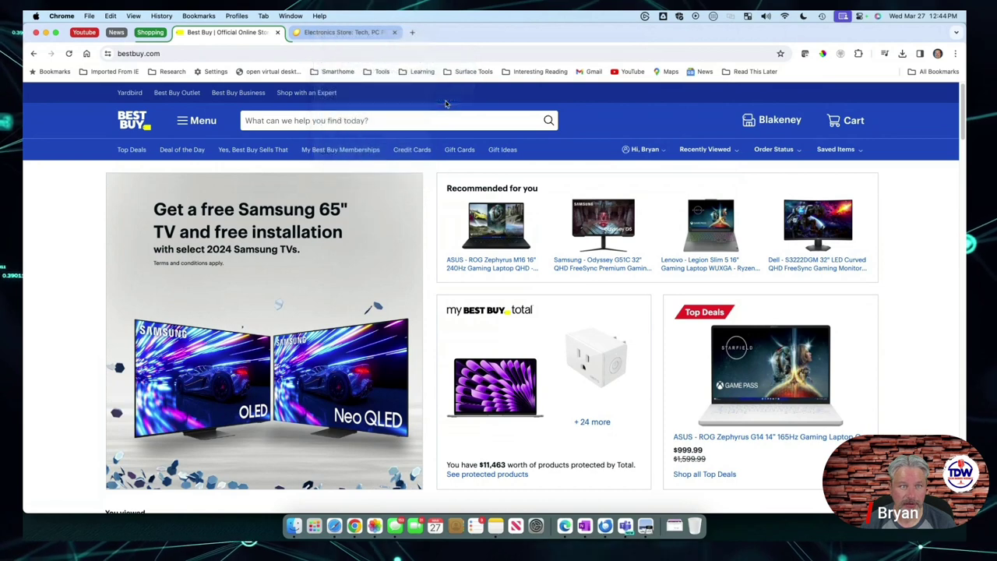
Collapse the Shopping group, toggle the News group, and expand the Youtube group
click(148, 32)
click(116, 32)
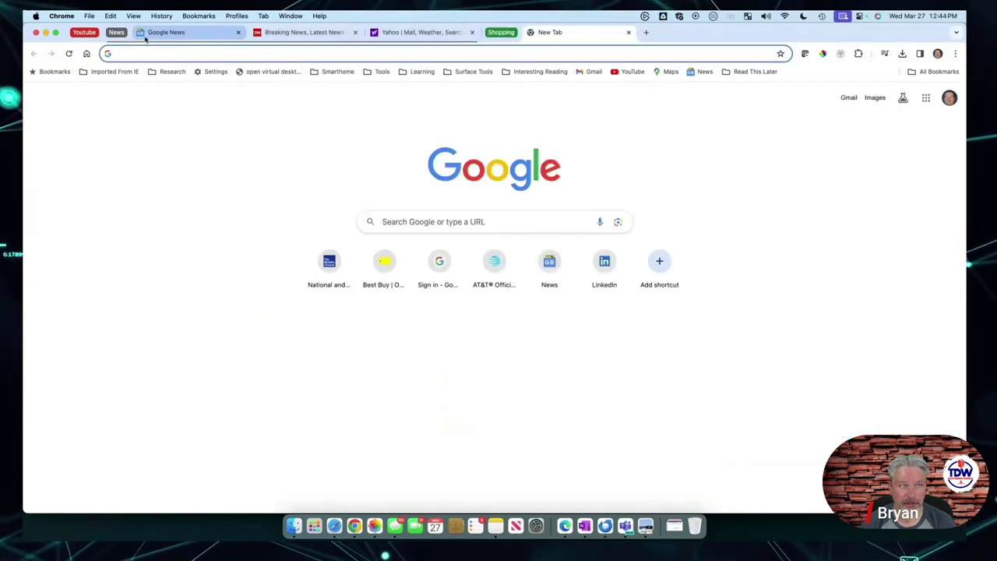
click(116, 32)
click(84, 32)
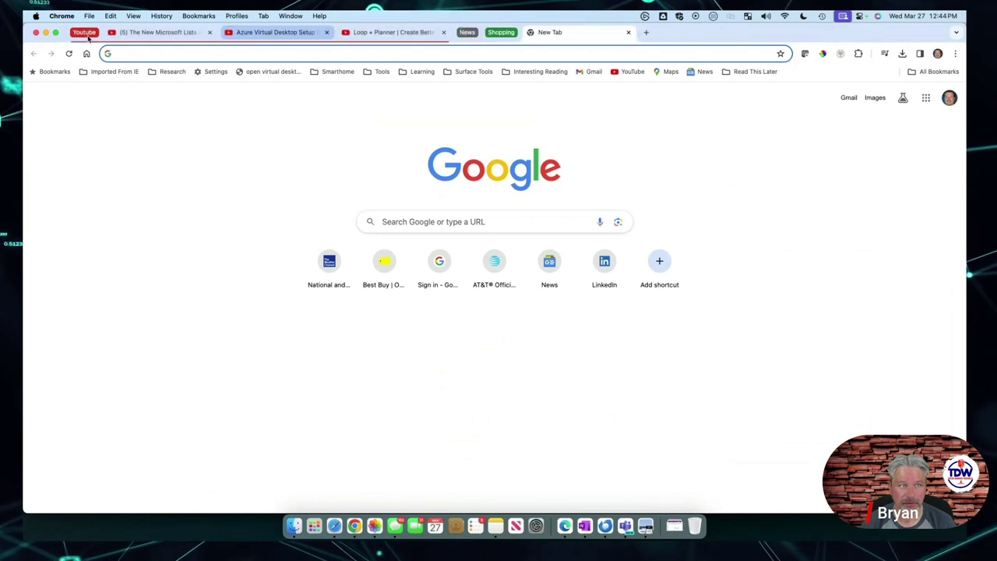
View the Microsoft Lists video tab, then pause the Loop + Planner video
click(137, 35)
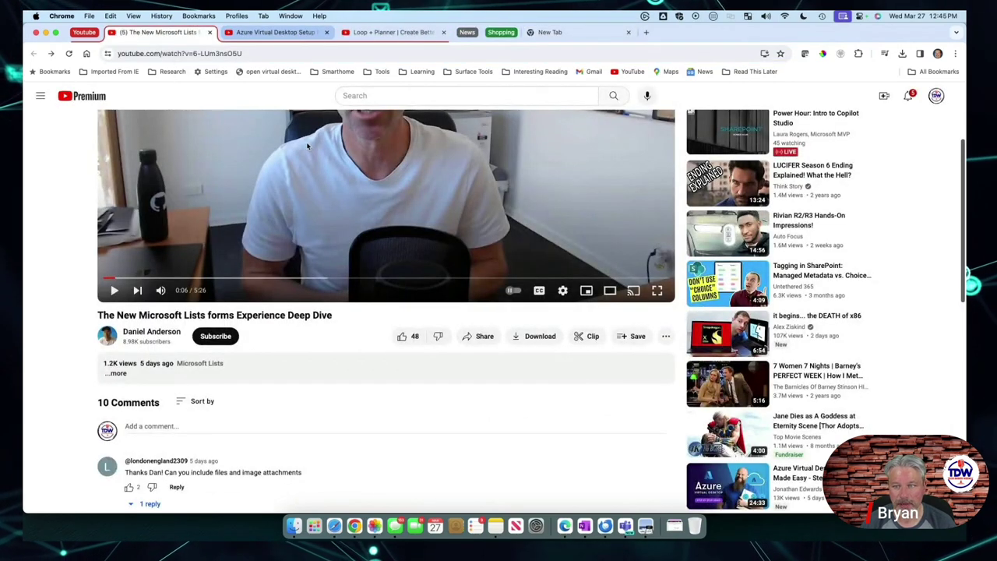
click(360, 34)
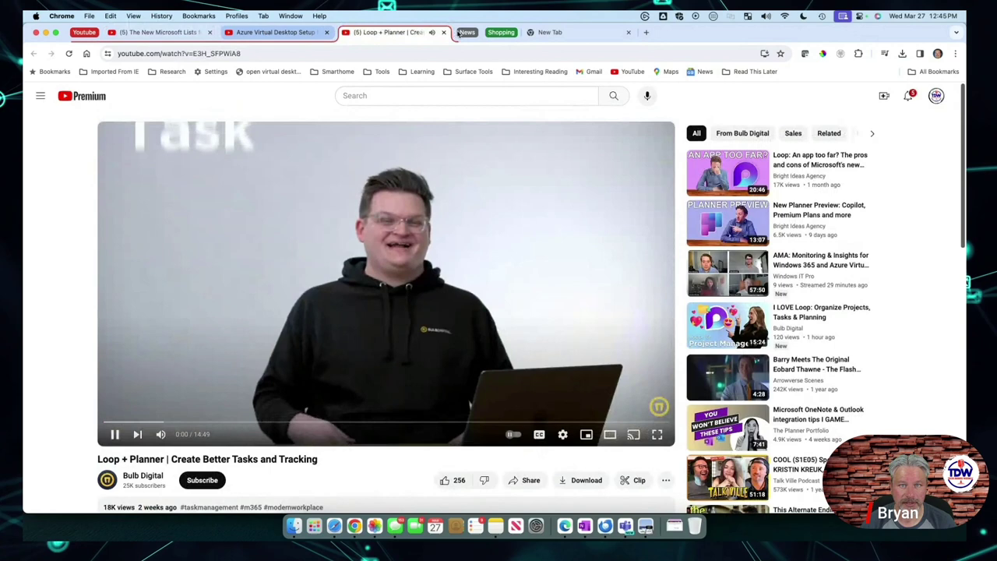
click(391, 226)
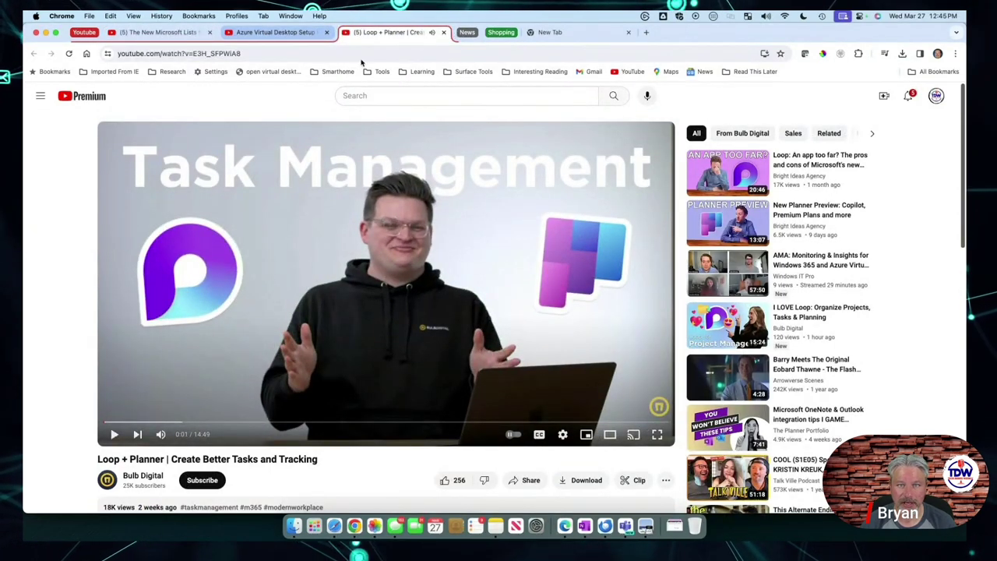
Expand and re-collapse the News group, then collapse the Youtube group
click(465, 33)
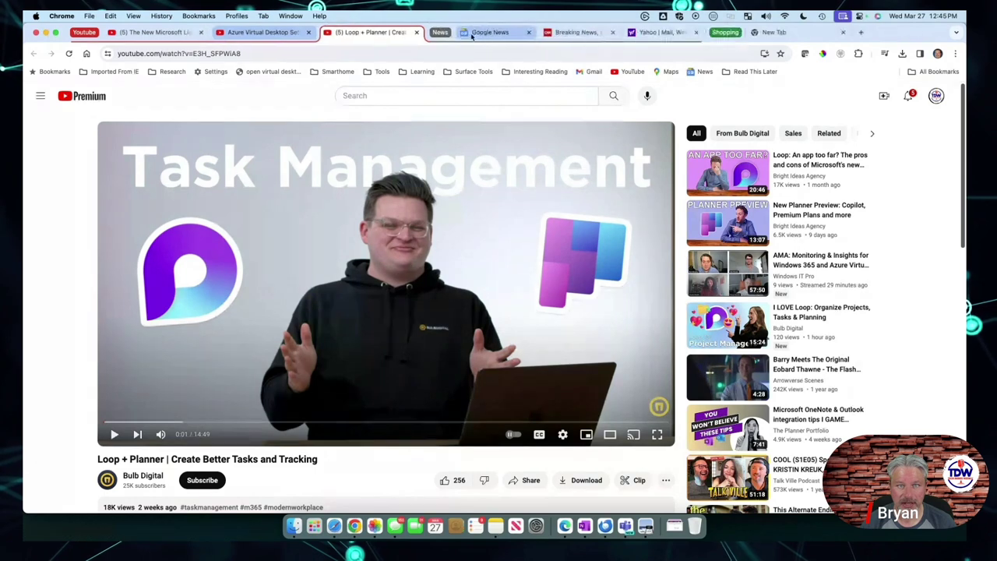
click(430, 33)
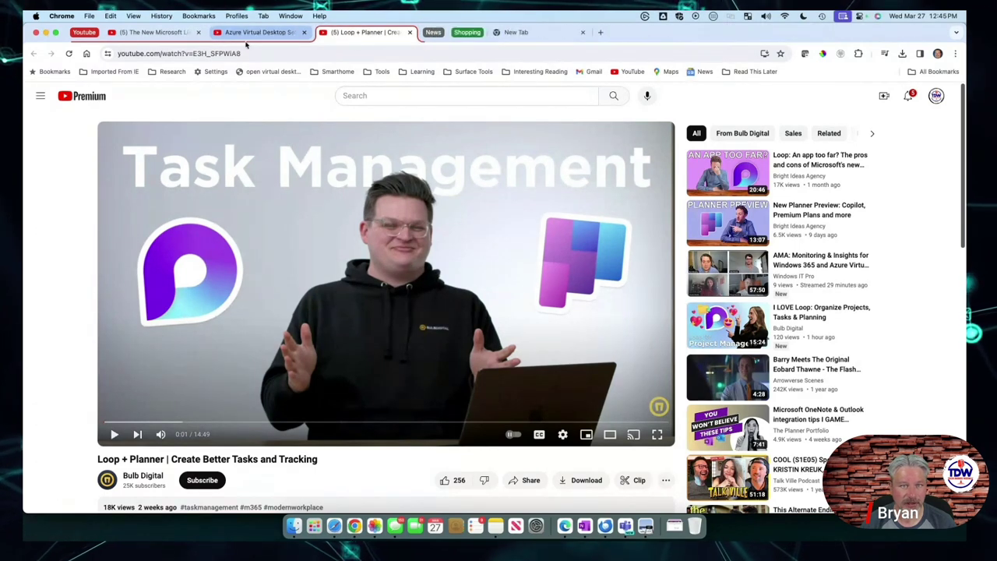
click(84, 32)
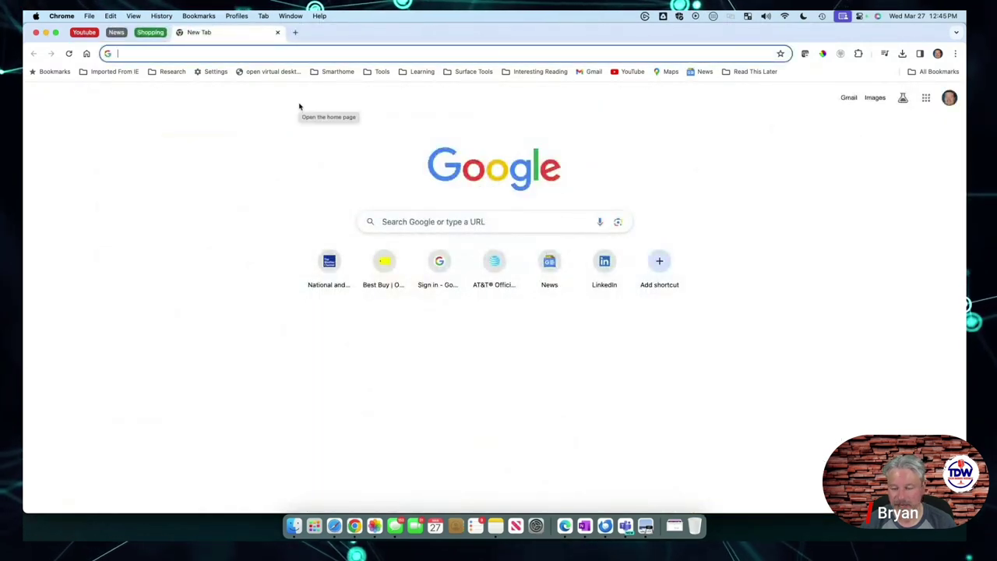